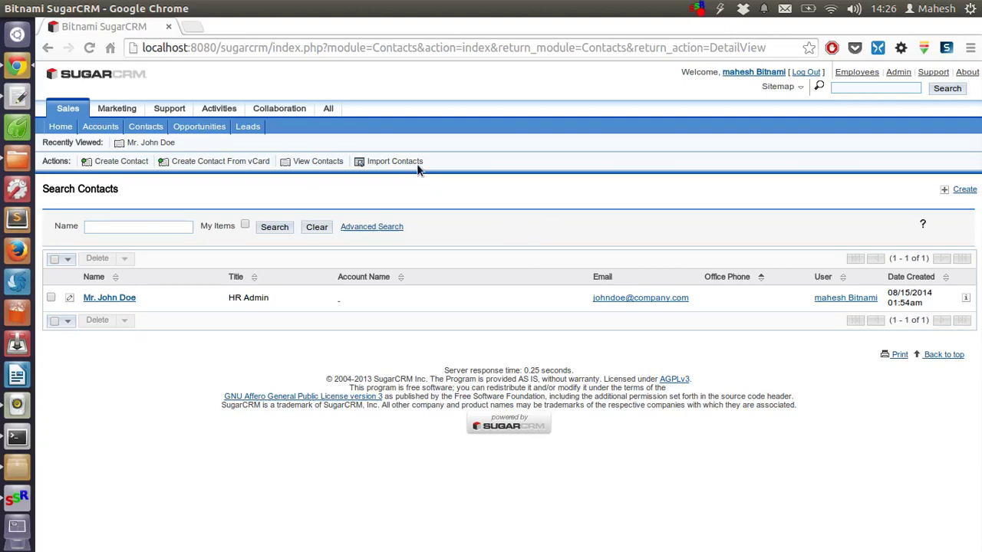
# Refresh the Contacts search results, then switch to the Accounts section under Sales.
pyautogui.click(277, 229)
pyautogui.click(93, 130)
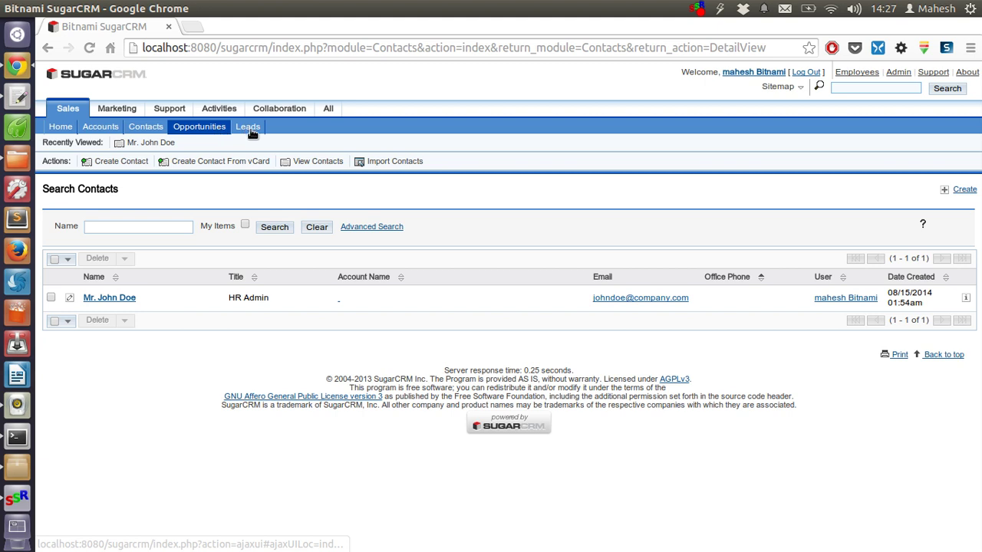
# Start a new account and look over the blank Create Account form.
pyautogui.click(98, 132)
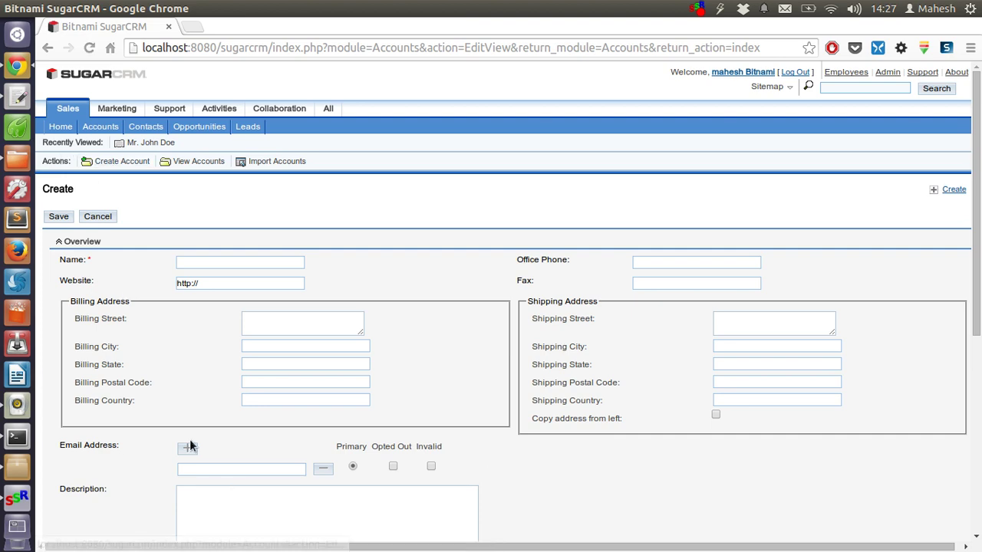
pyautogui.scroll(-5, 420, 237)
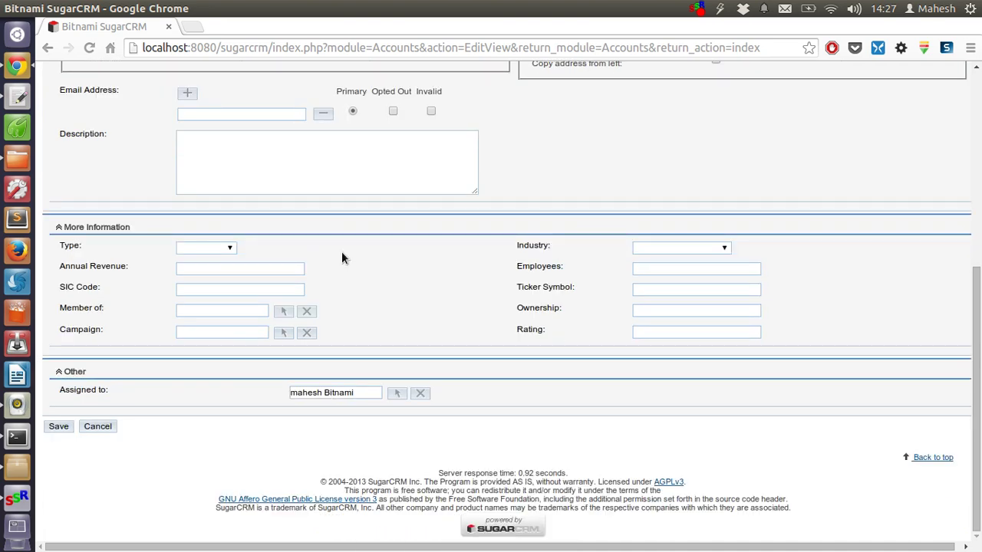
pyautogui.scroll(5, 341, 252)
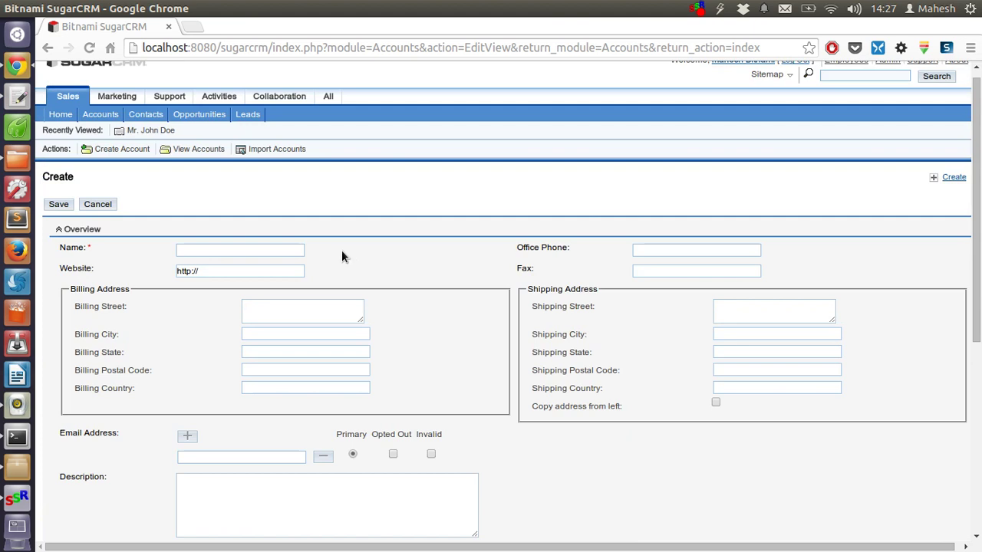
# Enter the account's name in the Name field, fixing a mistyped letter.
pyautogui.click(240, 264)
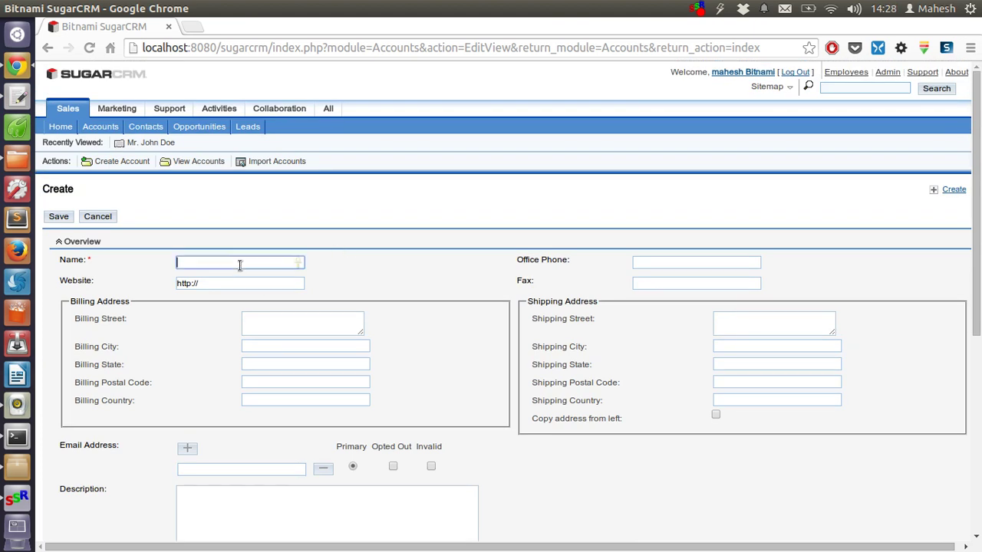
pyautogui.write('John Di')
pyautogui.press('BackSpace')
pyautogui.write('oe')
pyautogui.press('Tab')
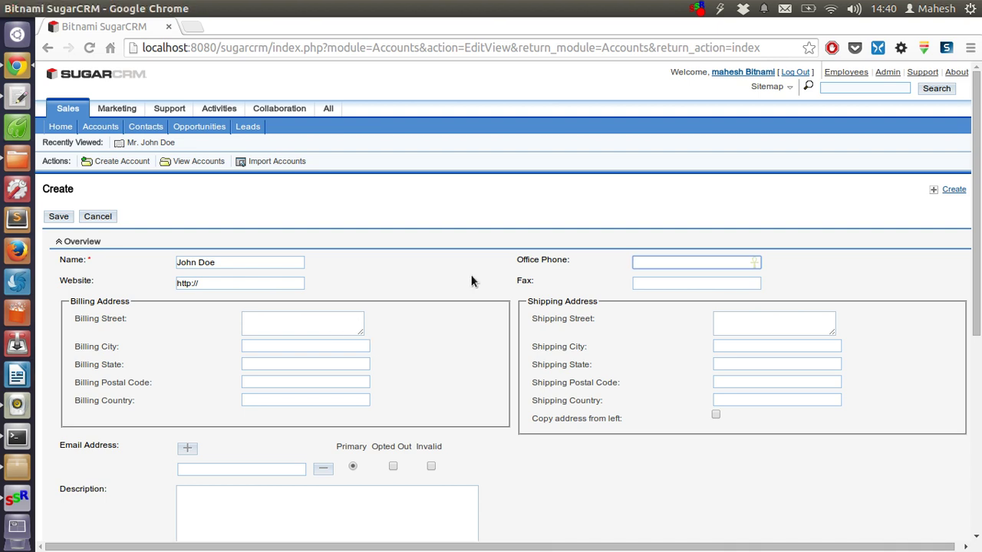
# Fill in the account's office phone number.
pyautogui.scroll(-2, 304, 285)
pyautogui.click(274, 254)
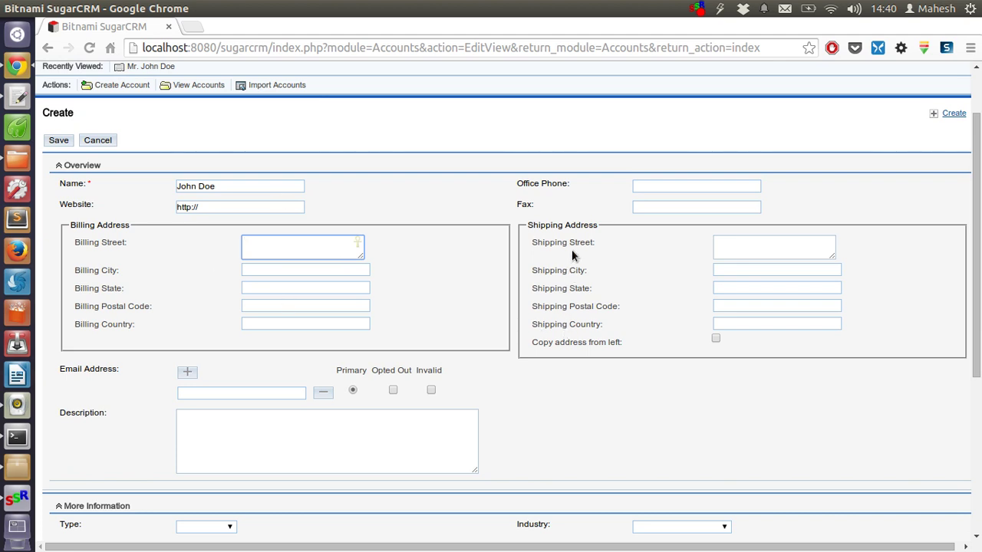
pyautogui.click(669, 189)
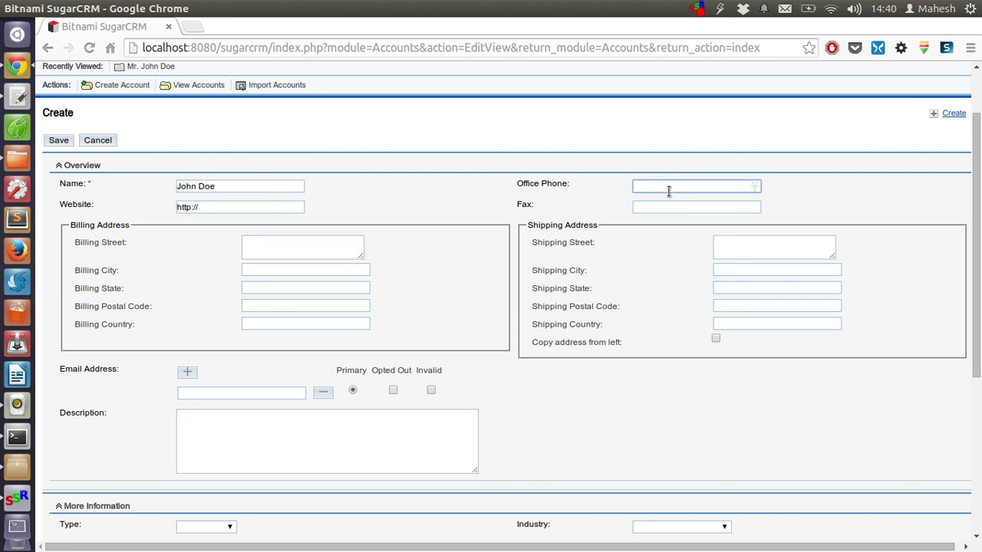
pyautogui.write('91111111111')
pyautogui.press('Tab')
# Add an extra email row and enter the primary email address, correcting typos.
pyautogui.press('Return')
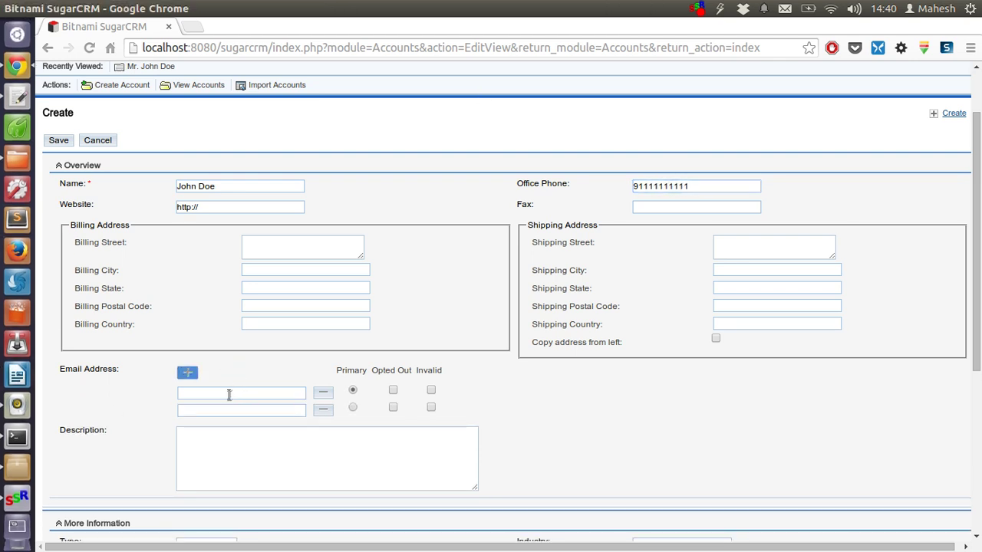
pyautogui.click(229, 392)
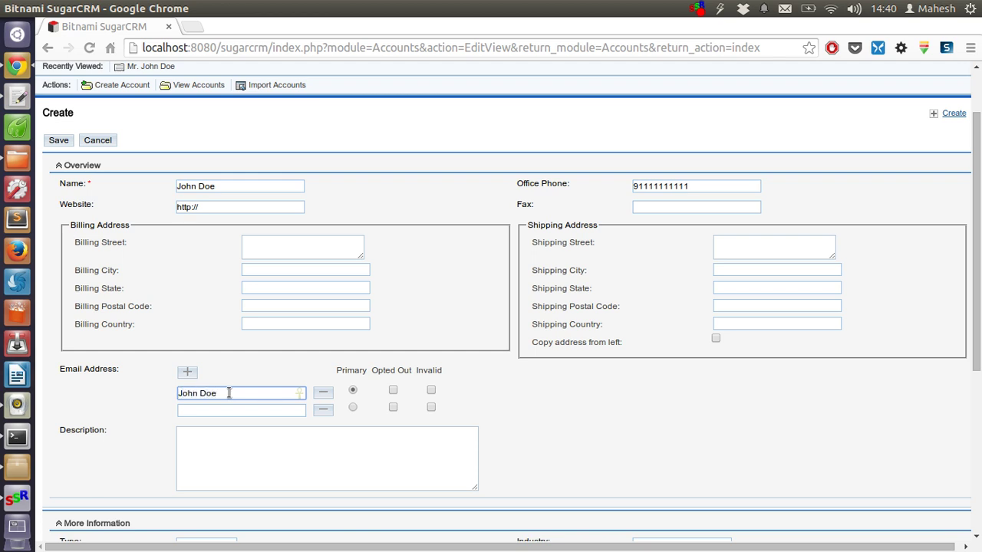
pyautogui.click(228, 392)
pyautogui.press('BackSpace')
pyautogui.write('b')
pyautogui.scroll(-6, 228, 391)
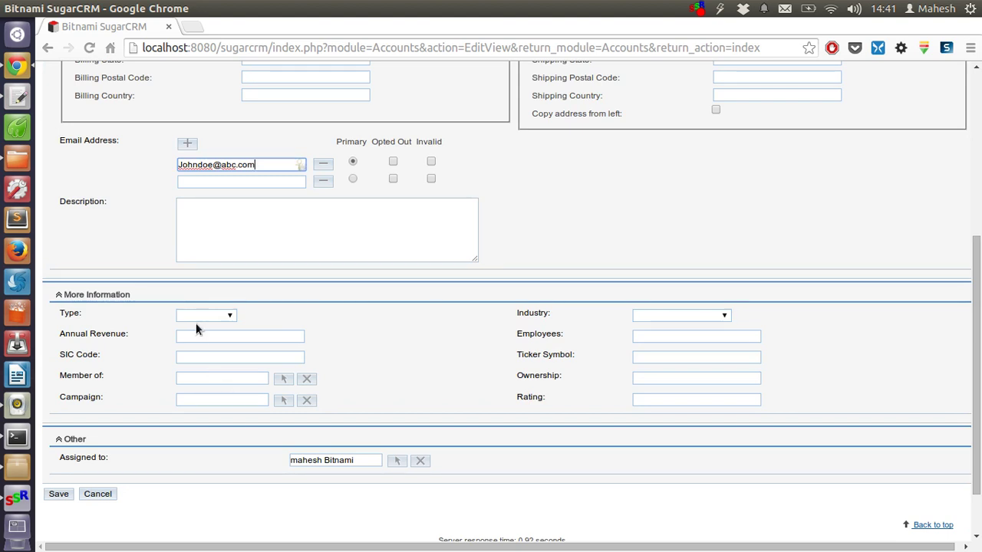
# Set the account Type to Customer and Annual Revenue to 23000$.
pyautogui.click(197, 315)
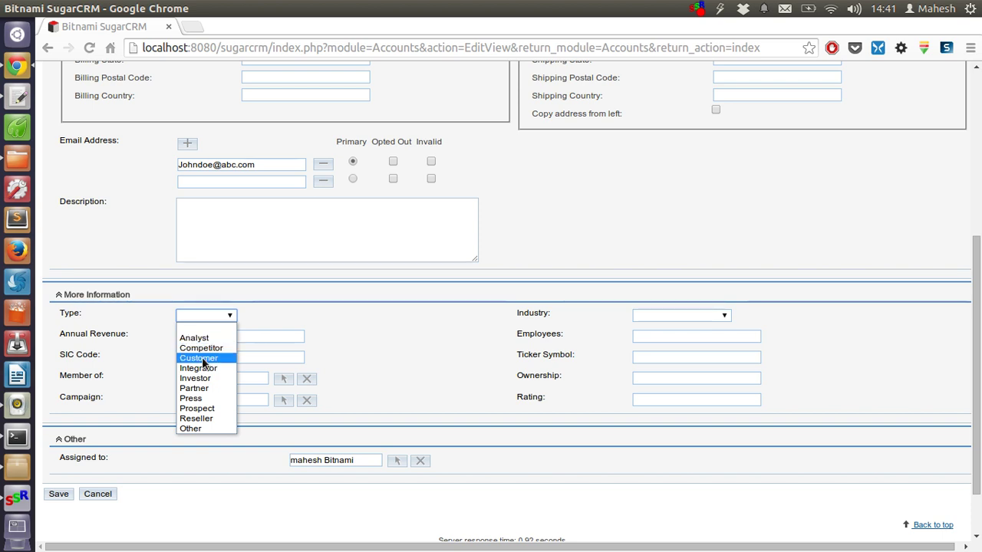
pyautogui.click(203, 359)
pyautogui.click(196, 342)
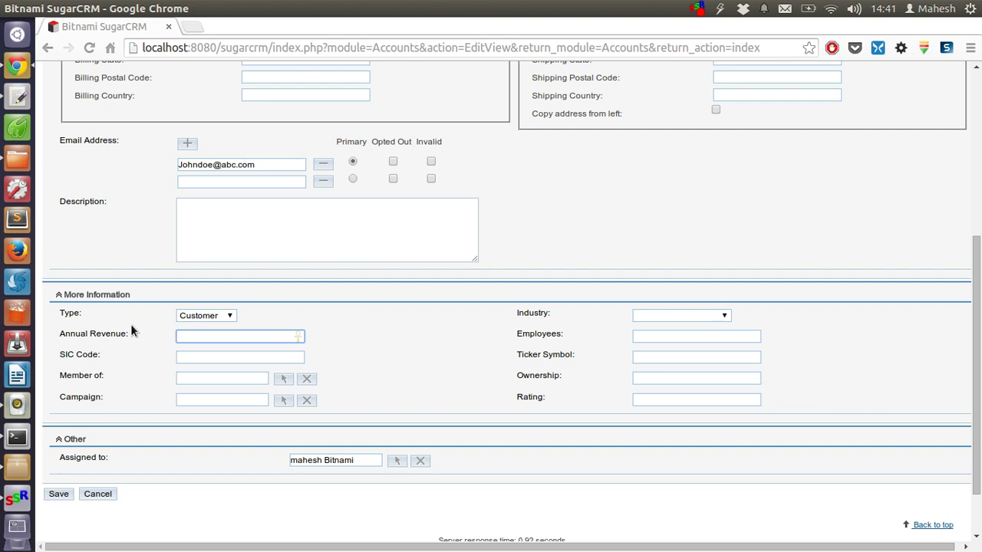
pyautogui.write('23000$')
# Set Industry to Finance, Employees to 2 and Ownership to Self.
pyautogui.click(654, 317)
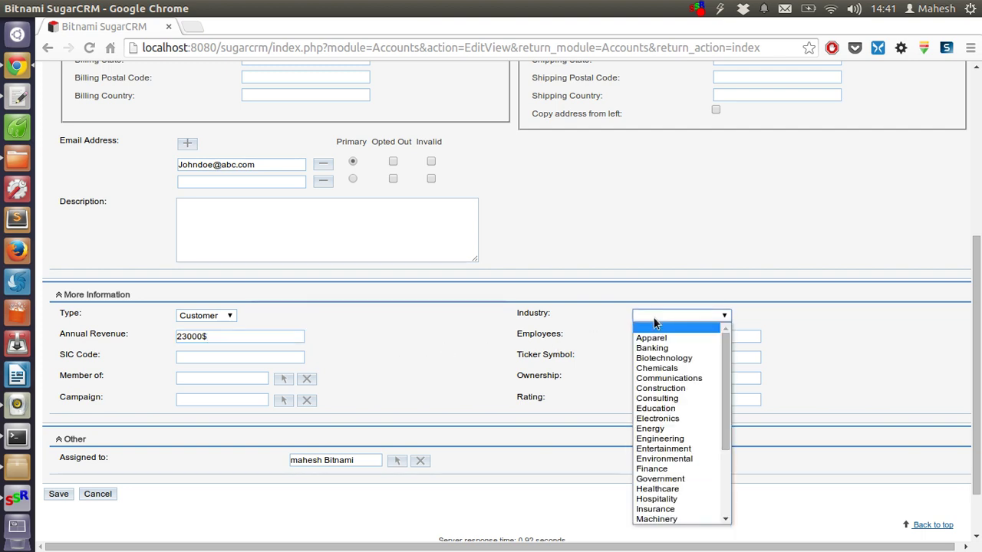
pyautogui.scroll(-3, 678, 367)
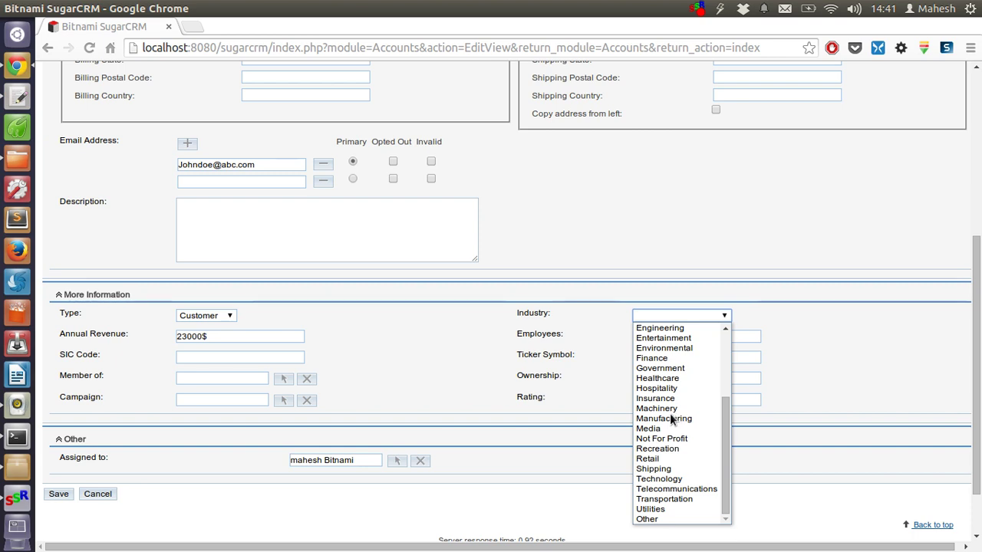
pyautogui.click(657, 359)
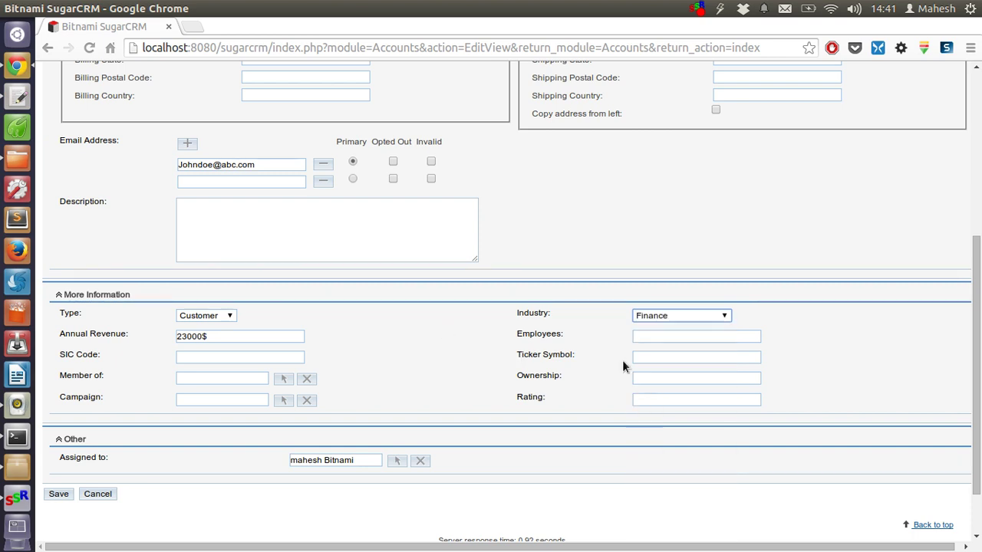
pyautogui.click(641, 341)
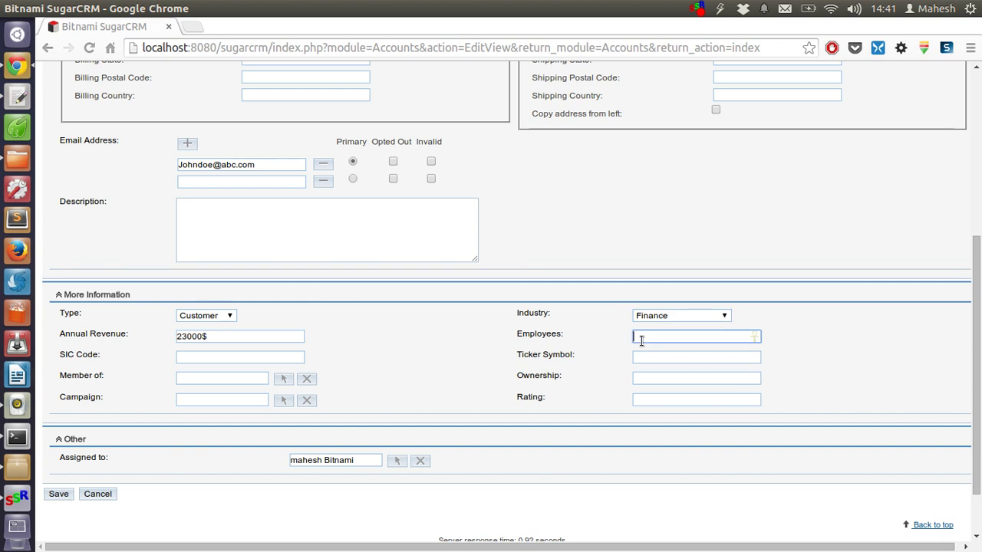
pyautogui.write('2')
pyautogui.click(652, 377)
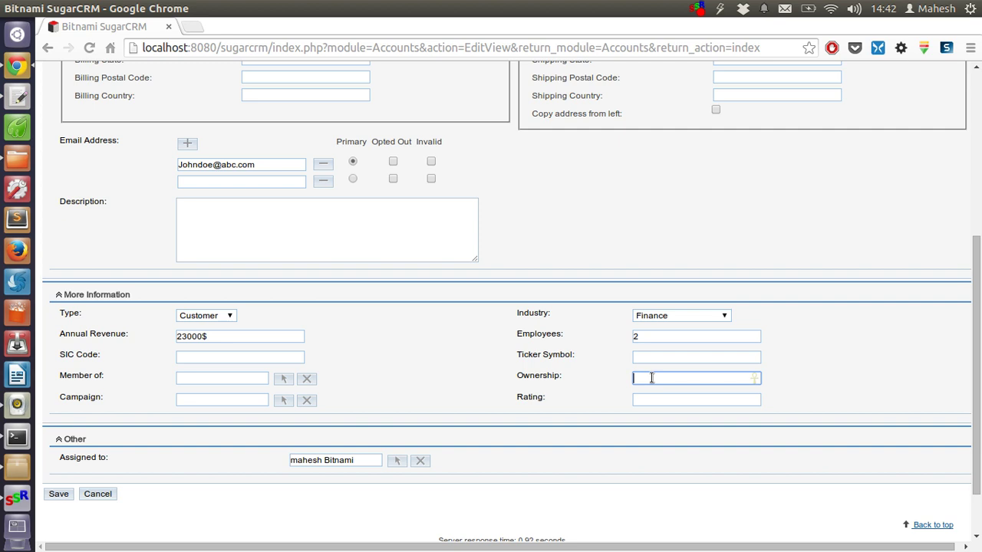
pyautogui.write('Self')
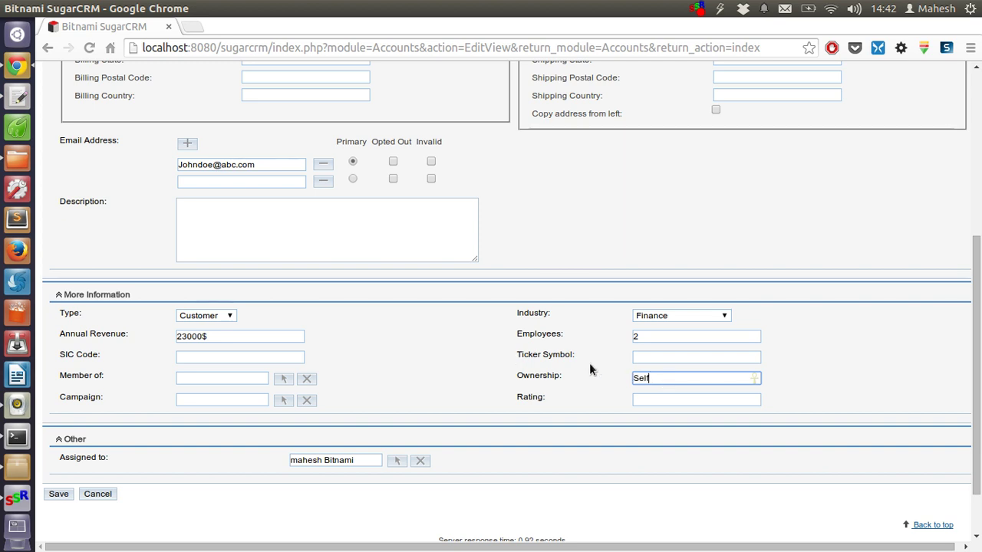
pyautogui.scroll(-2, 201, 454)
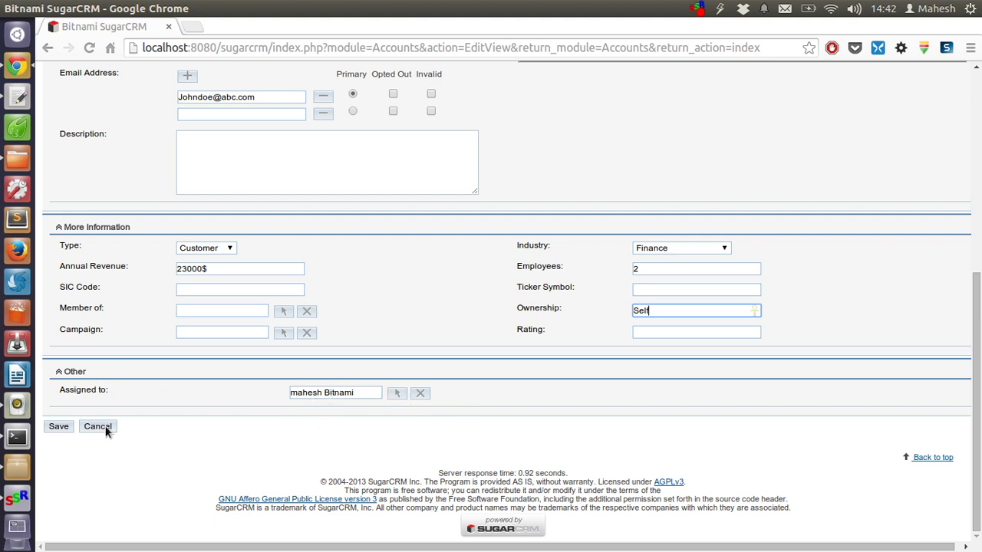
# Save the new account, review its detail view, and go to the Accounts list.
pyautogui.press('Return')
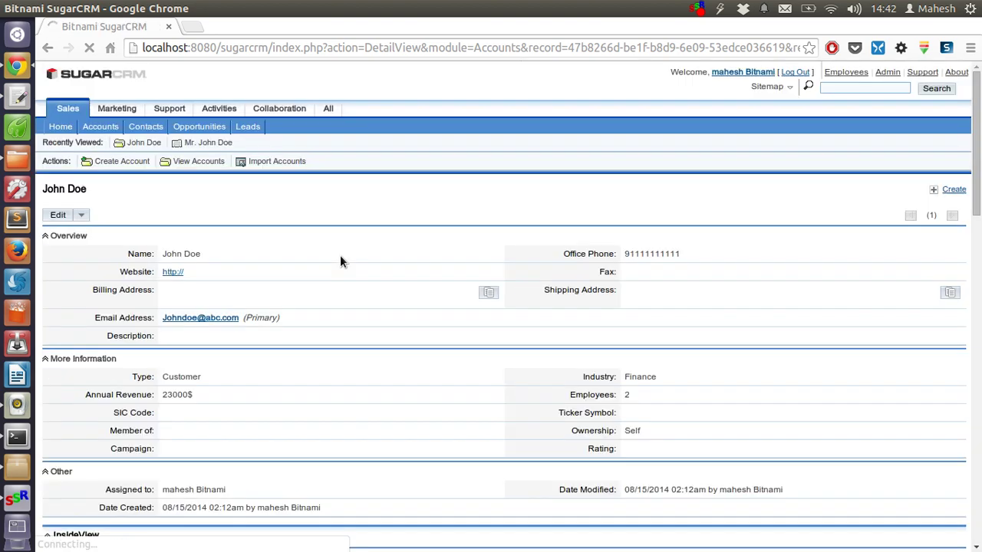
pyautogui.scroll(-3, 342, 253)
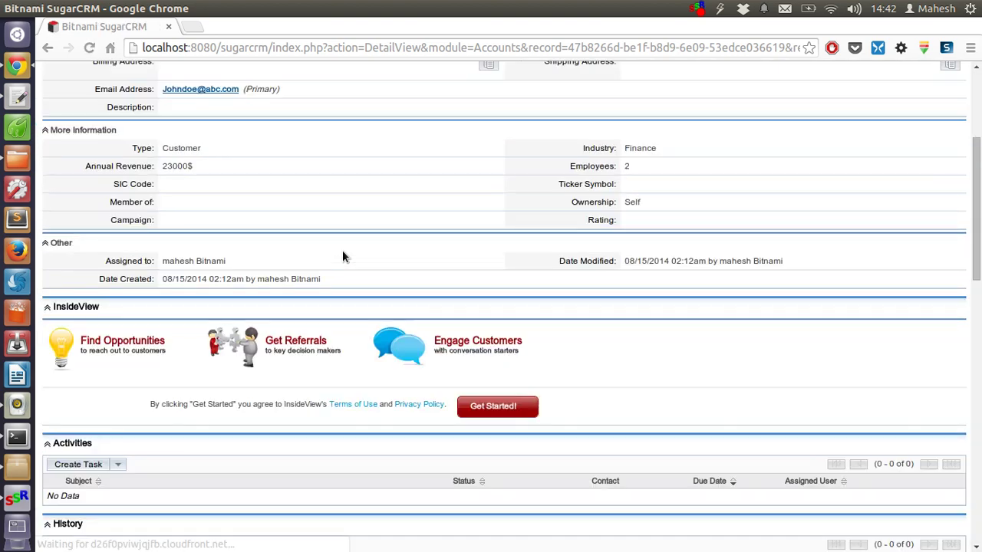
pyautogui.scroll(3, 342, 256)
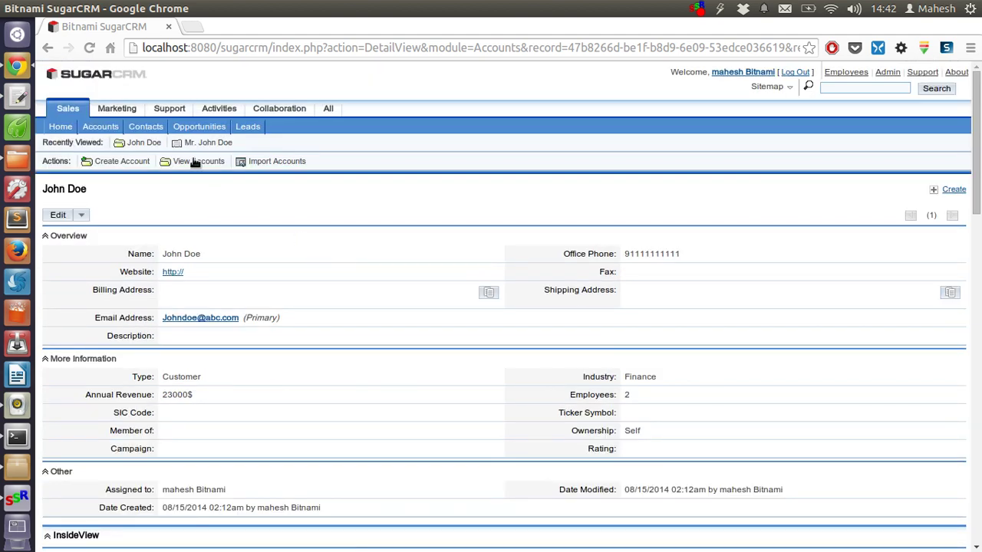
pyautogui.click(195, 163)
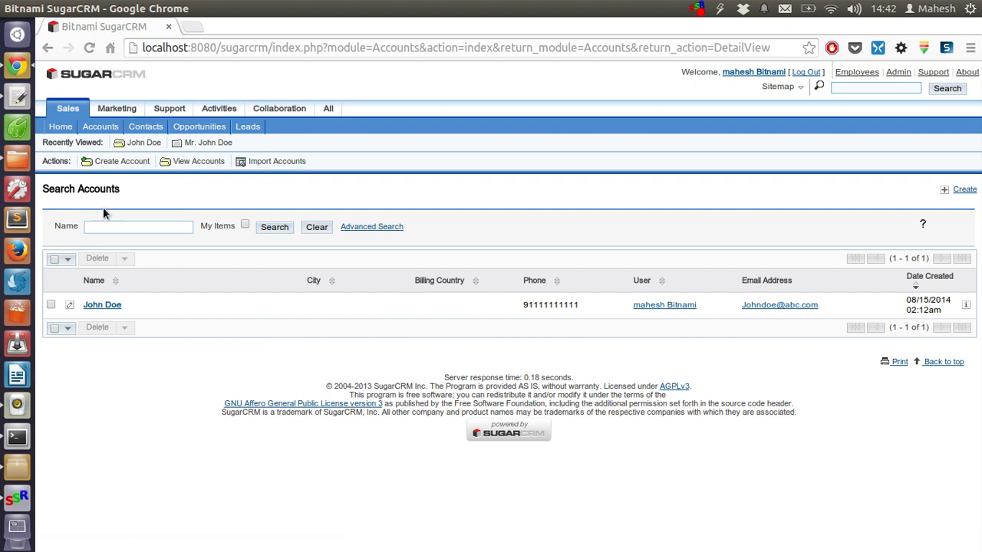
# Download the Accounts.csv import template from the Import Accounts page and open it.
pyautogui.click(283, 163)
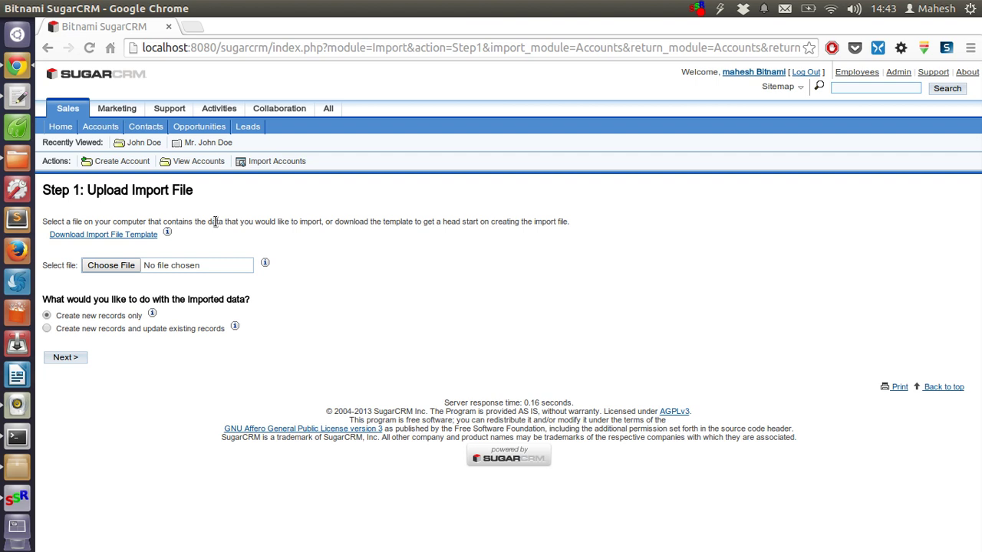
pyautogui.click(121, 238)
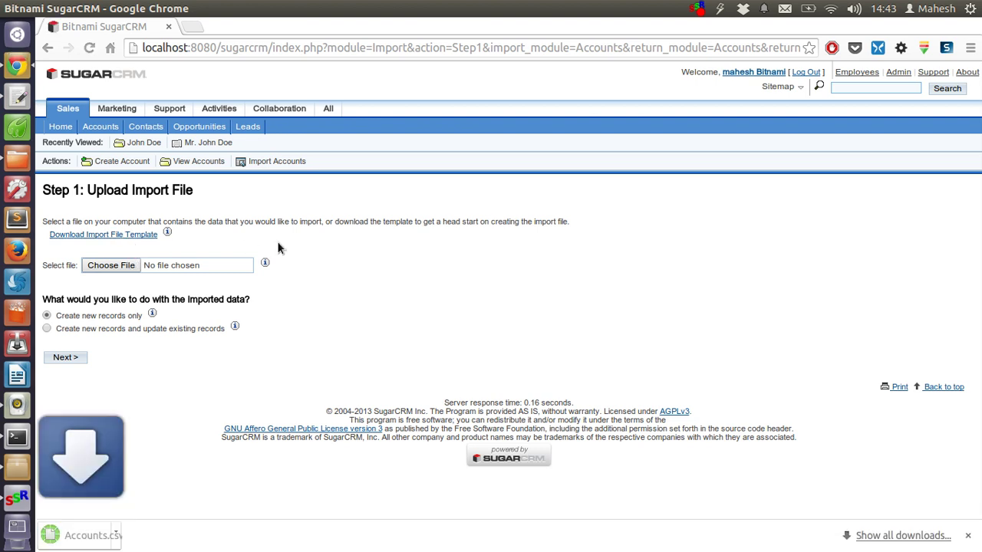
pyautogui.click(135, 535)
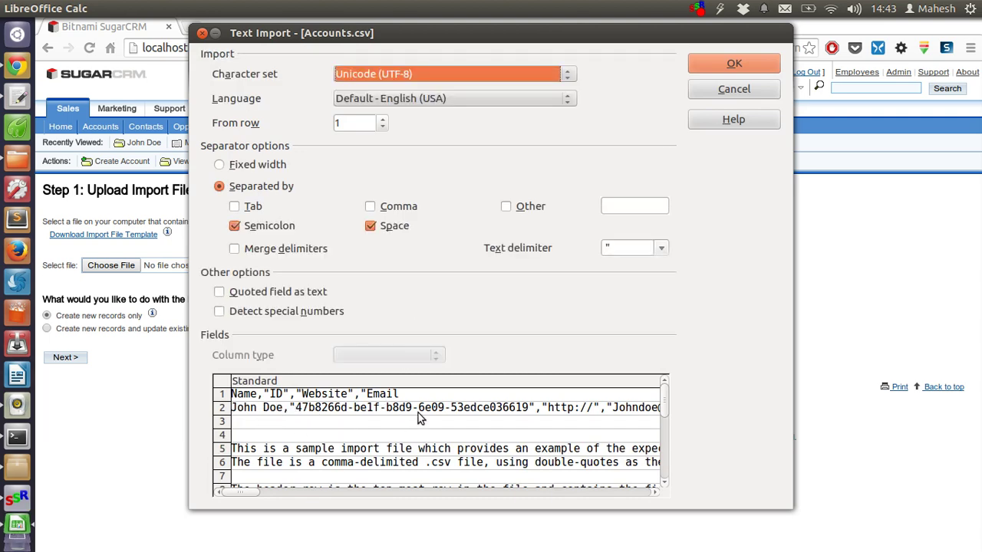
# Check the Text Import preview and open Accounts.csv in Calc with the default settings.
pyautogui.scroll(-5, 421, 419)
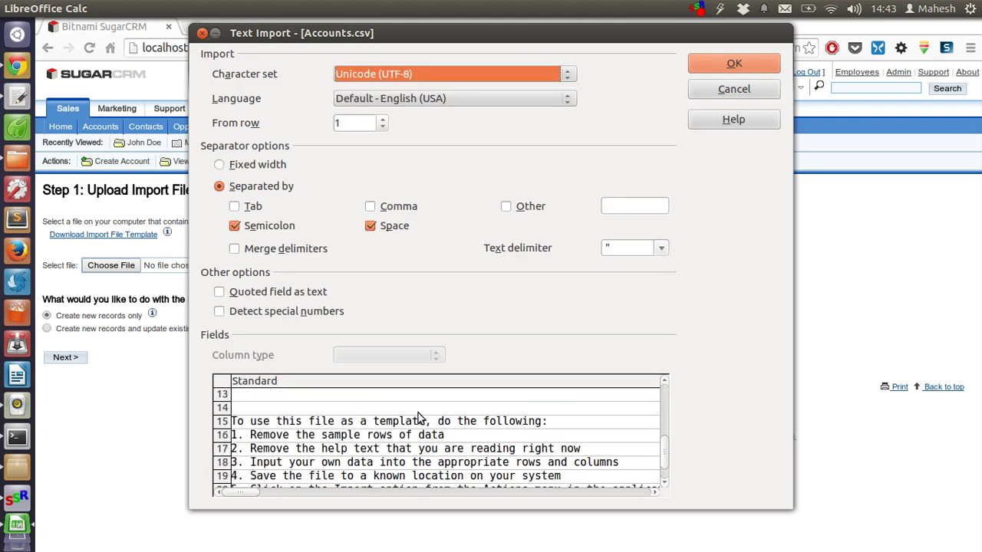
pyautogui.scroll(2, 420, 418)
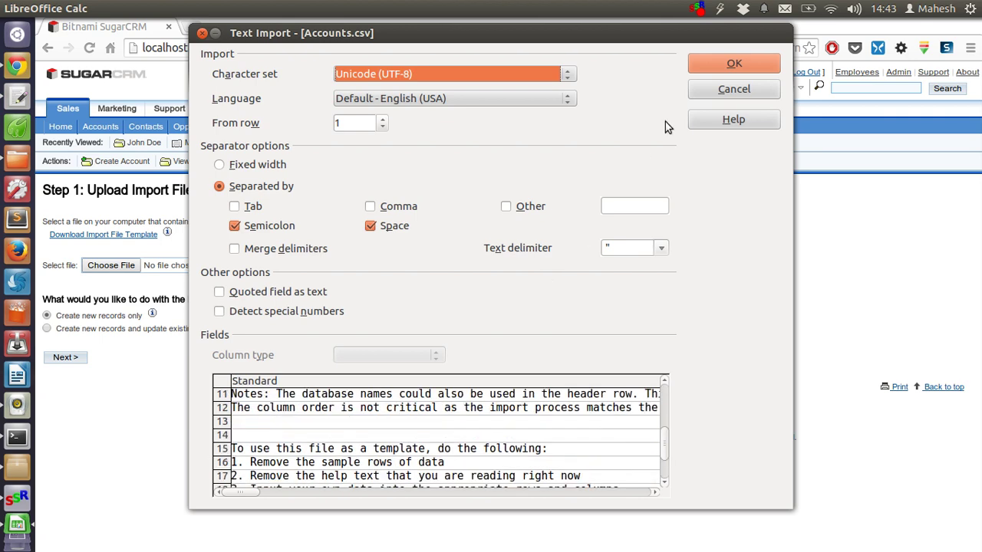
pyautogui.click(714, 65)
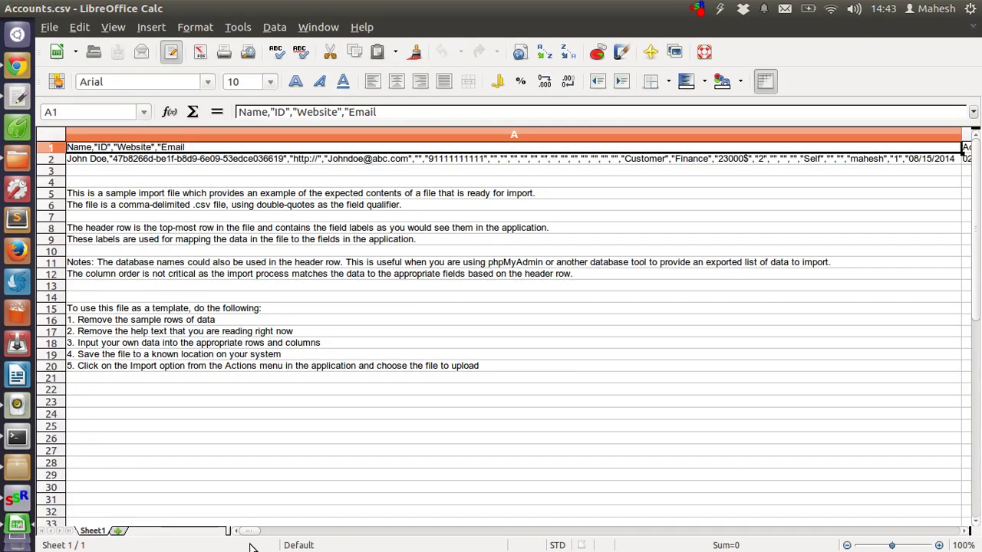
# Browse the template's columns, select cell A3, then return to SugarCRM in Chrome.
pyautogui.moveTo(252, 537); pyautogui.dragTo(184, 544)
pyautogui.moveTo(254, 531); pyautogui.dragTo(212, 515)
pyautogui.click(173, 178)
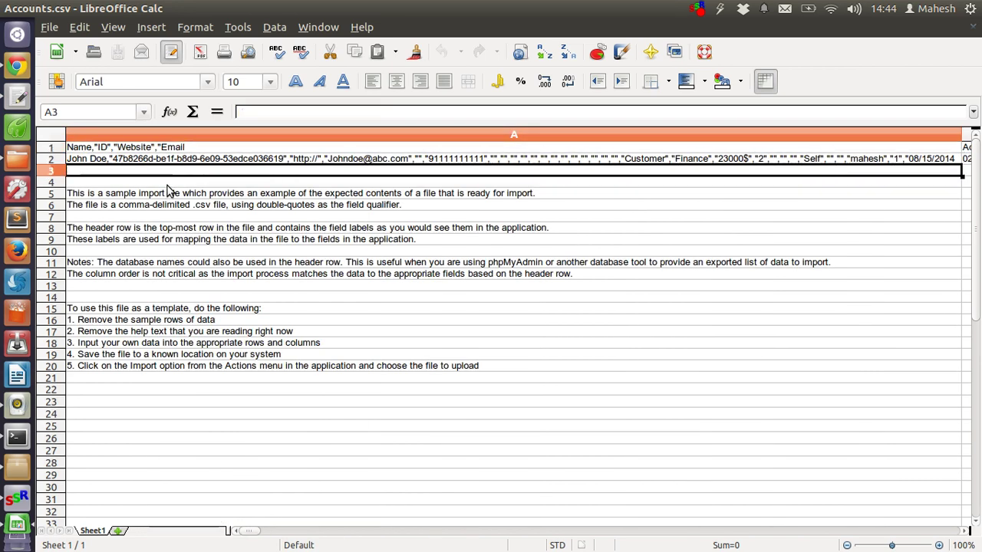
pyautogui.click(17, 66)
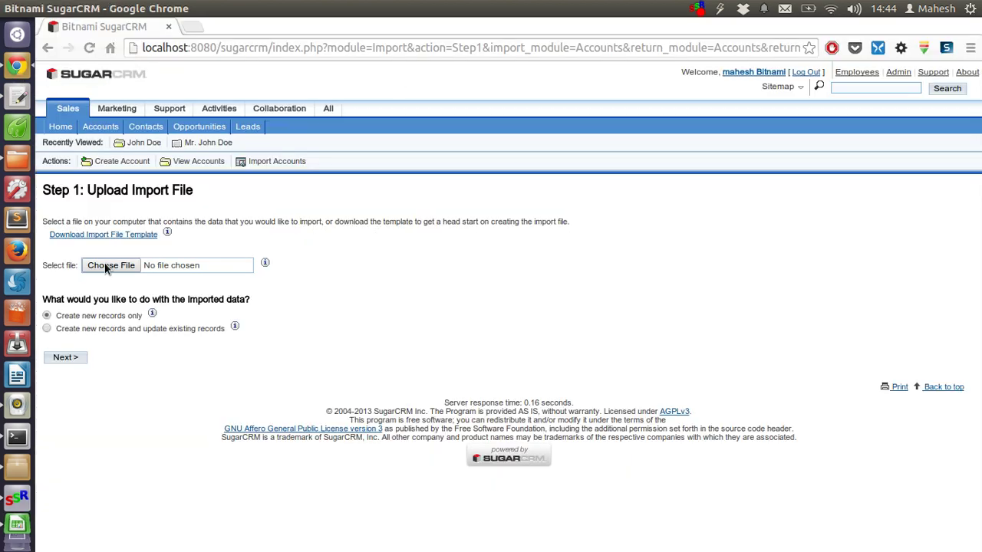
# Go back to the Accounts list, start another account, and scroll through its blank form.
pyautogui.click(188, 161)
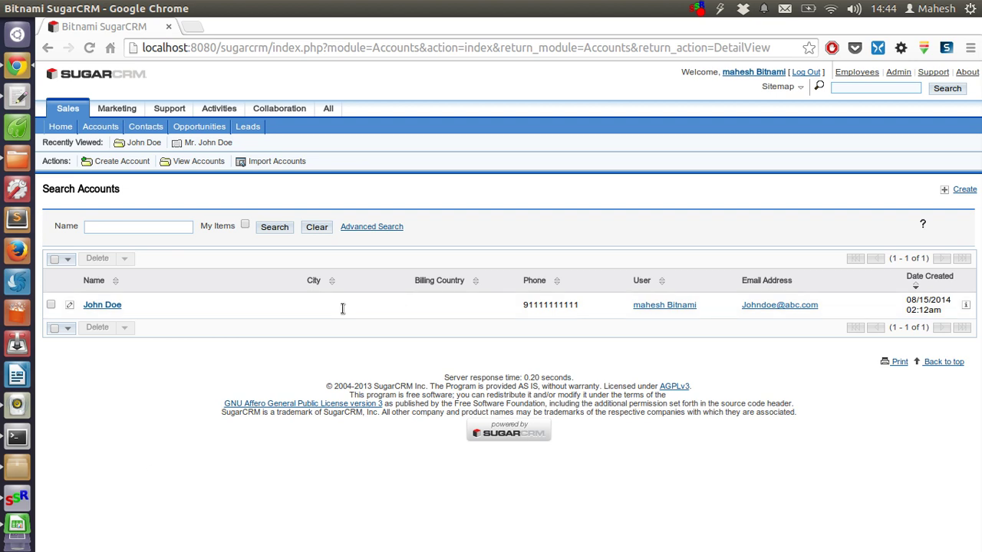
pyautogui.click(132, 161)
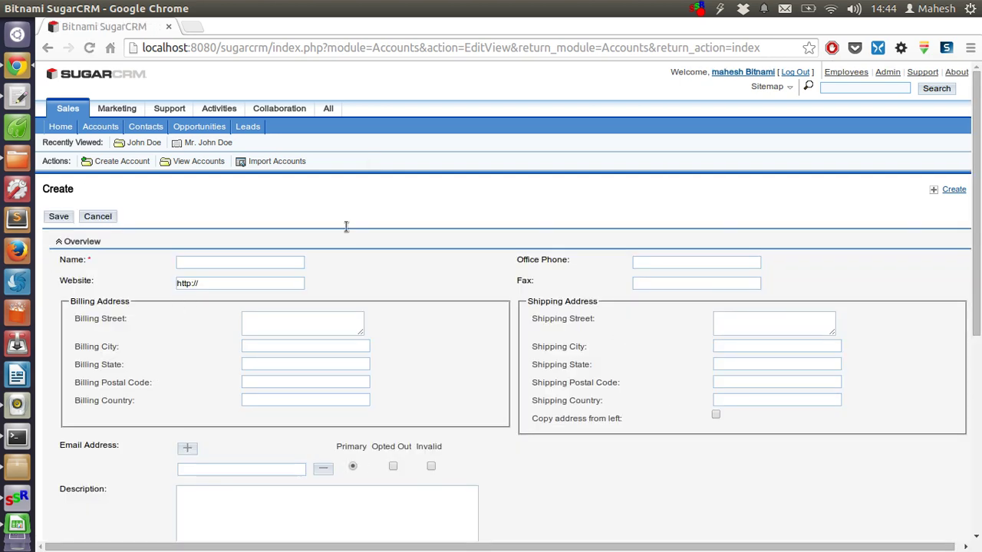
pyautogui.scroll(-5, 405, 329)
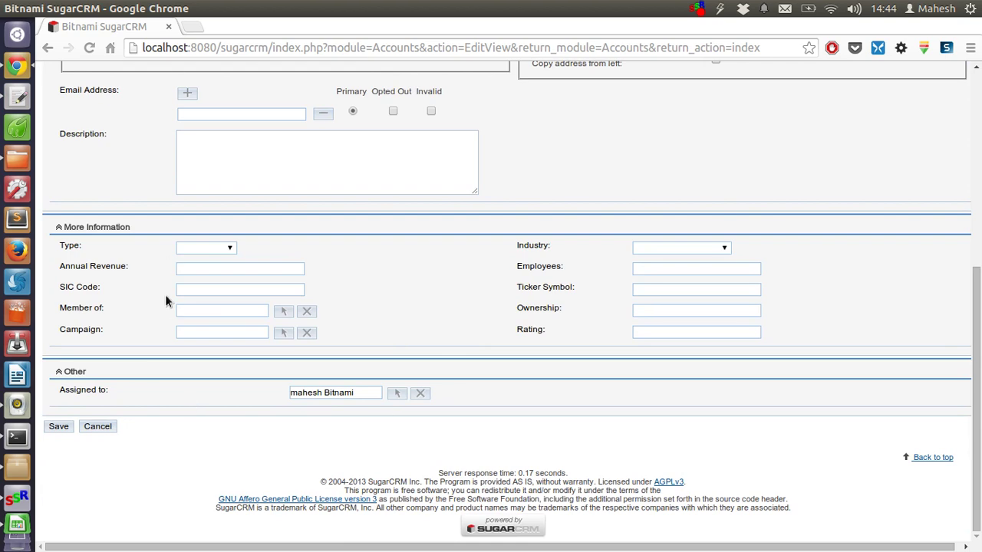
pyautogui.scroll(5, 166, 300)
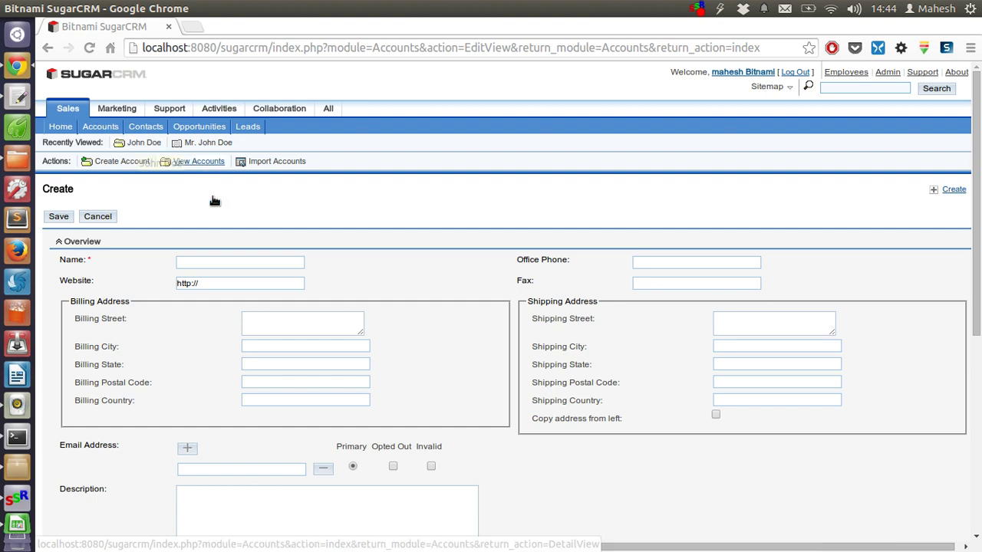
pyautogui.scroll(-5, 237, 285)
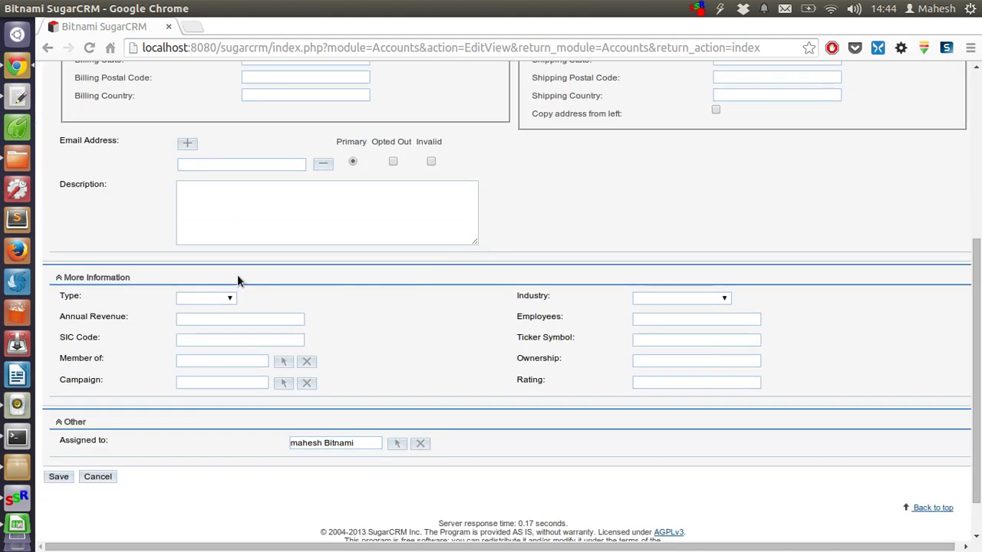
pyautogui.click(212, 299)
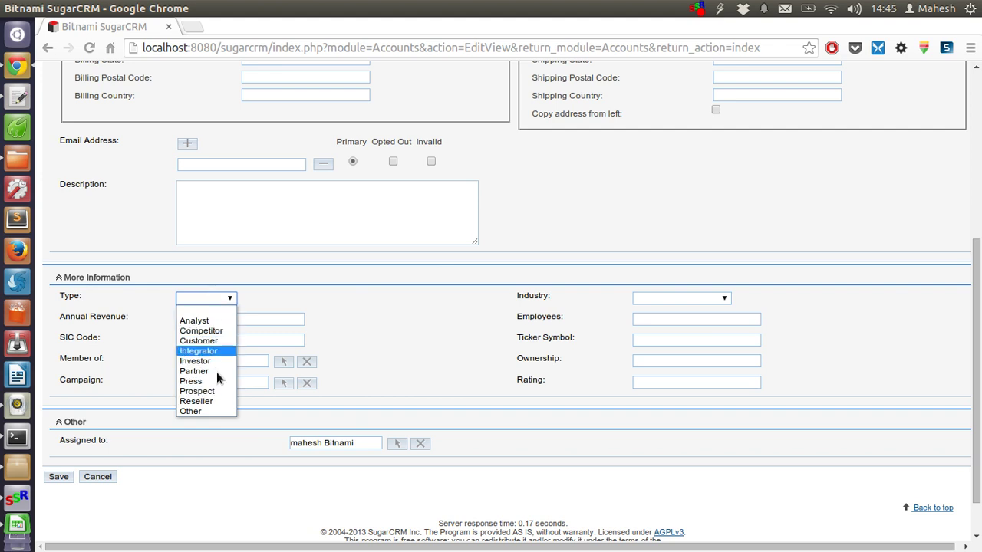
pyautogui.click(568, 298)
pyautogui.click(648, 299)
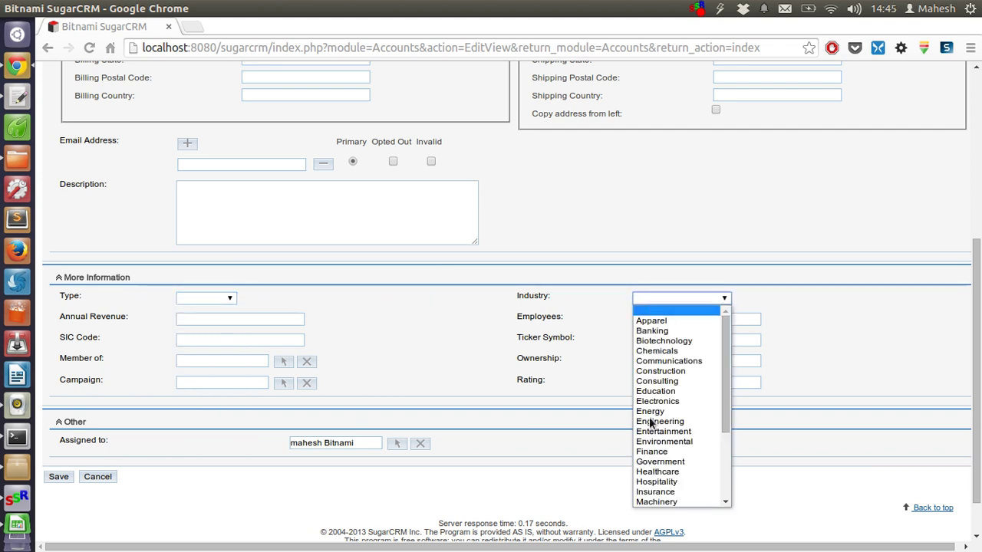
pyautogui.click(330, 400)
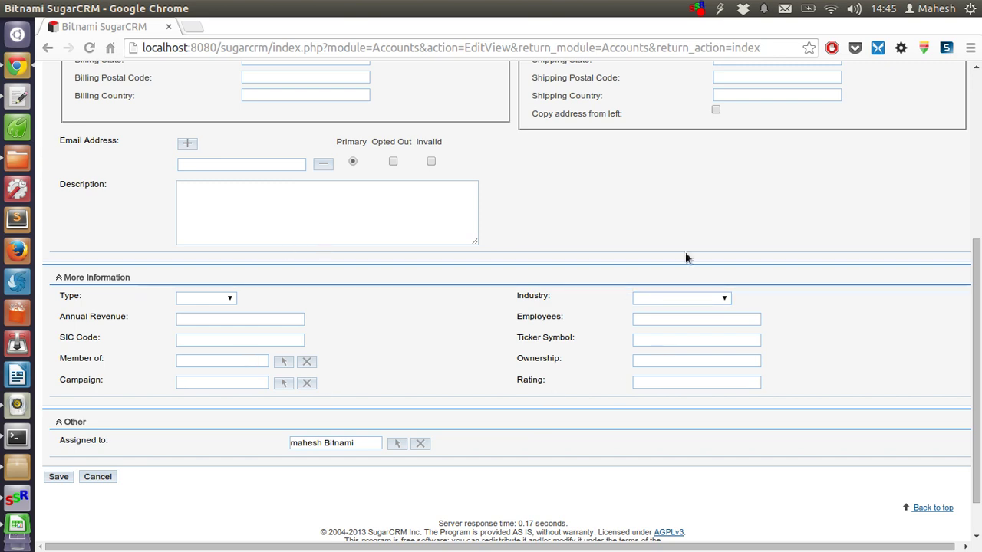
pyautogui.scroll(1, 465, 269)
pyautogui.scroll(7, 464, 270)
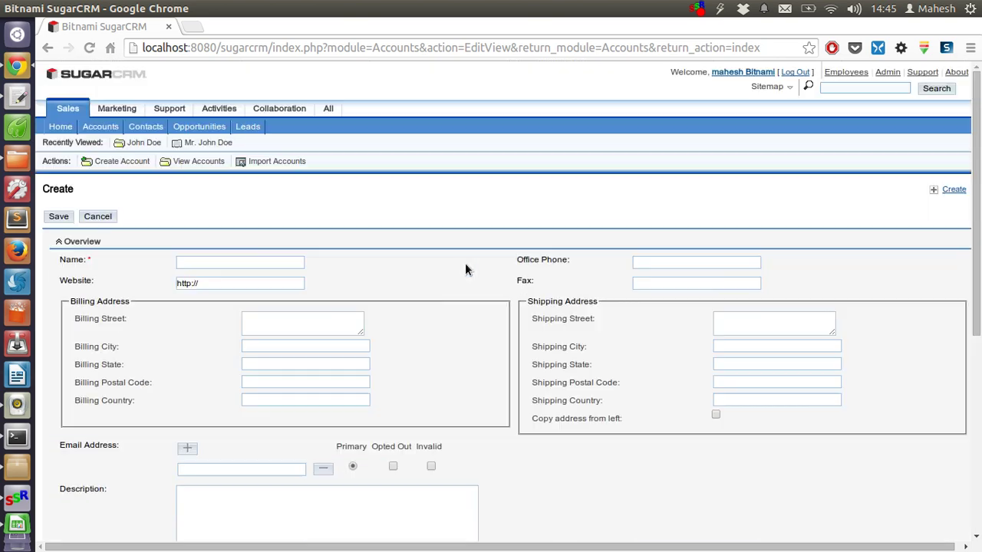